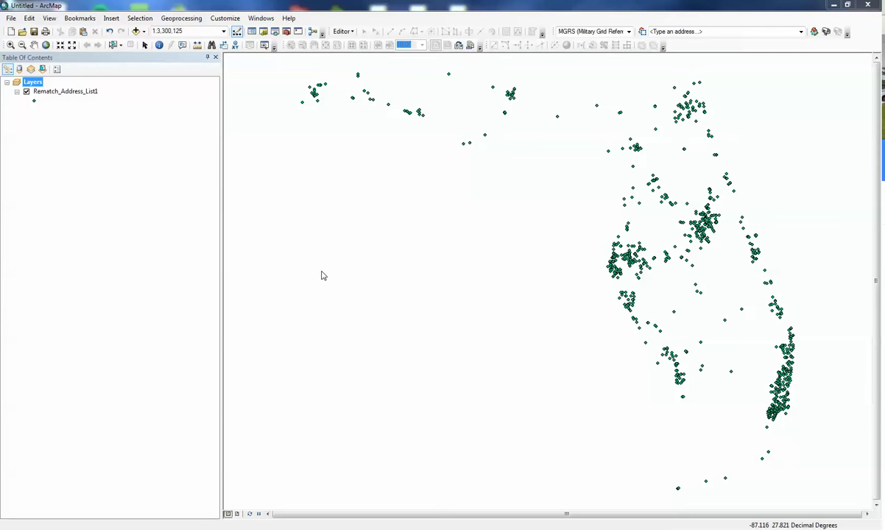
- Open Rematch_Address_List1's attribute table and its Select by Attributes query window
{"action": "right_click", "coordinate": [89, 91]}
{"action": "left_click", "coordinate": [110, 119]}
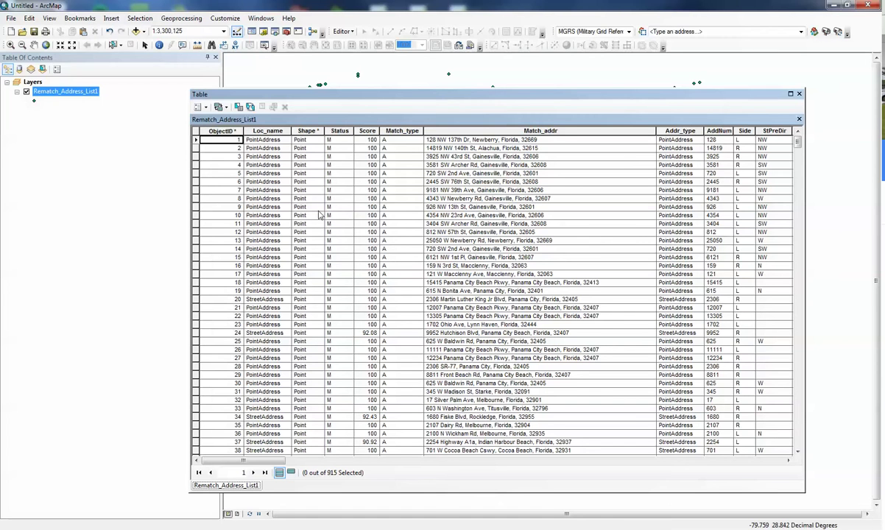
{"action": "left_click", "coordinate": [239, 107]}
{"action": "left_click_drag", "start_coordinate": [133, 19], "coordinate": [246, 46]}
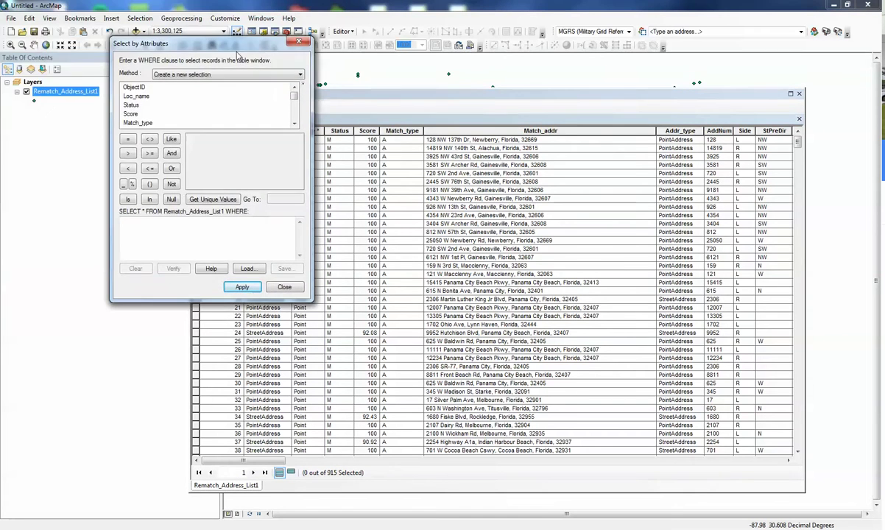
- Select records where Loc_name = 'Postal' and list only the 8 selected rows
{"action": "double_click", "coordinate": [136, 96]}
{"action": "left_click", "coordinate": [128, 139]}
{"action": "left_click", "coordinate": [192, 196]}
{"action": "left_click", "coordinate": [199, 156]}
{"action": "double_click", "coordinate": [199, 156]}
{"action": "left_click", "coordinate": [251, 288]}
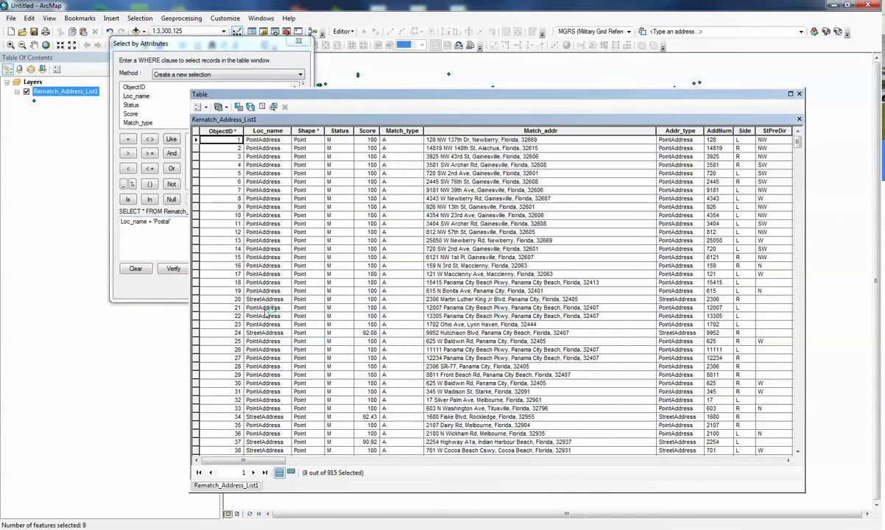
{"action": "left_click", "coordinate": [291, 474]}
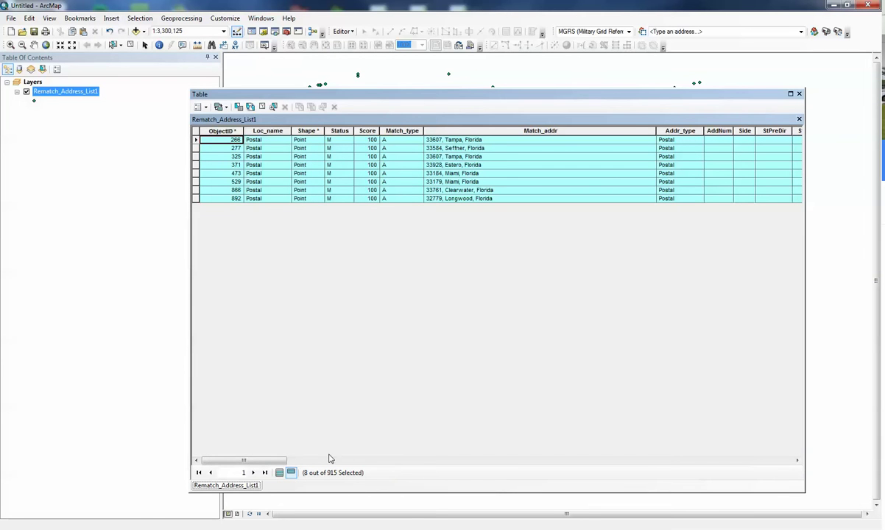
- Scroll the table sideways to review the 8 records' street addresses, cities and zips
{"action": "left_click_drag", "start_coordinate": [278, 460], "coordinate": [350, 458]}
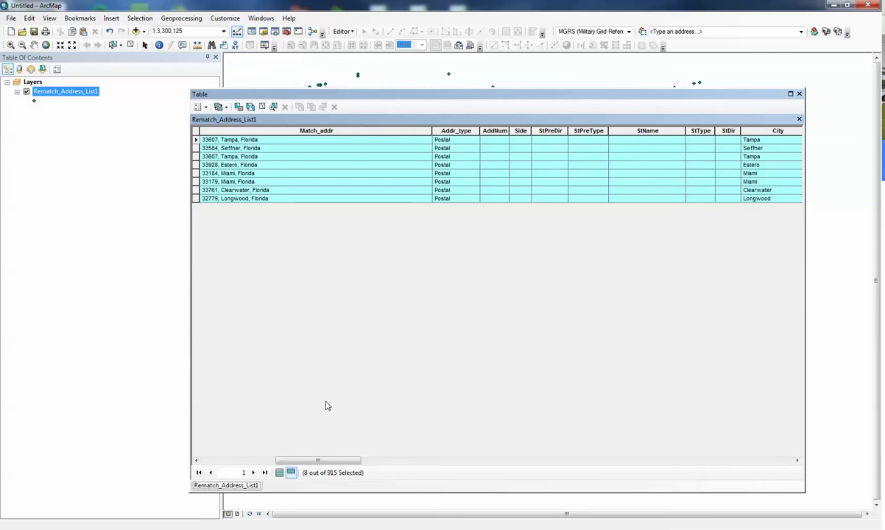
{"action": "left_click_drag", "start_coordinate": [333, 460], "coordinate": [776, 452]}
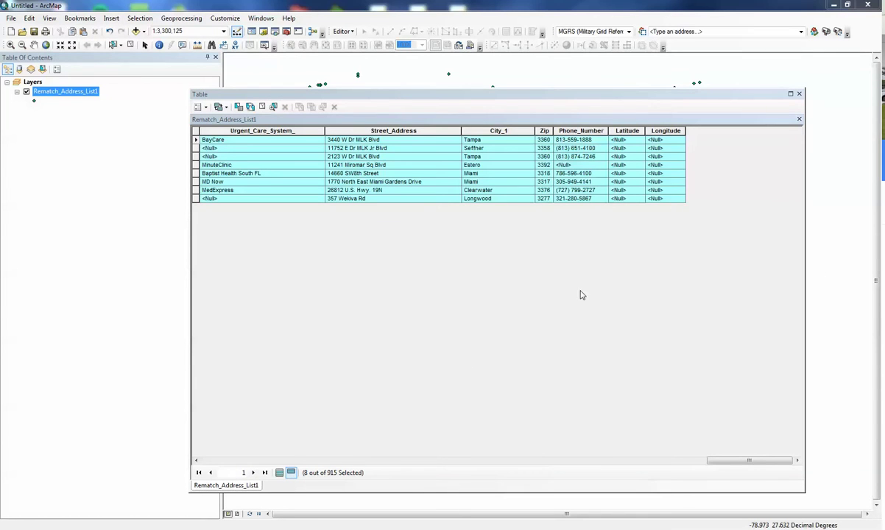
- Close the attribute table and start Review/Rematch Addresses for Rematch_Address_List1
{"action": "left_click", "coordinate": [800, 95]}
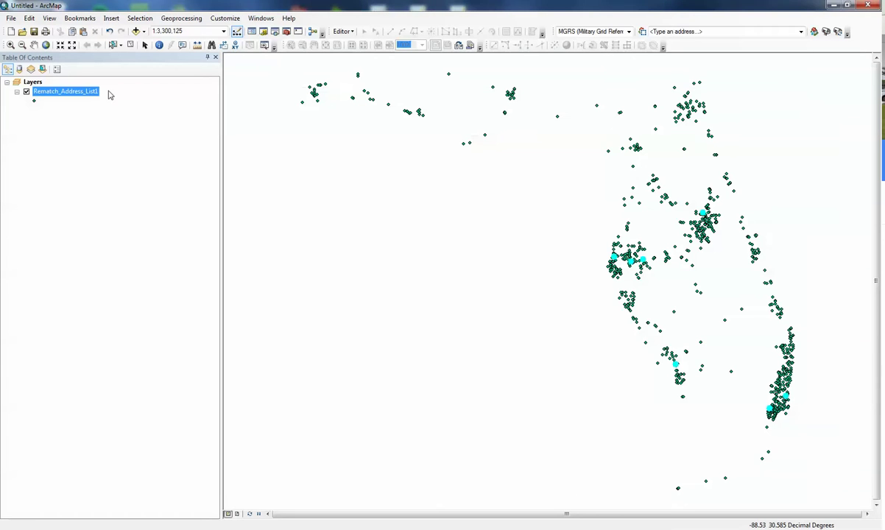
{"action": "right_click", "coordinate": [78, 90]}
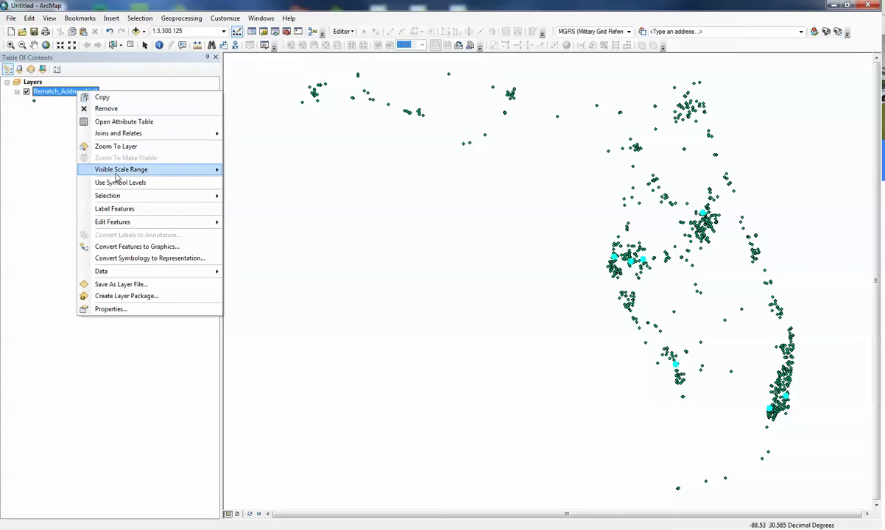
{"action": "mouse_move", "coordinate": [137, 277]}
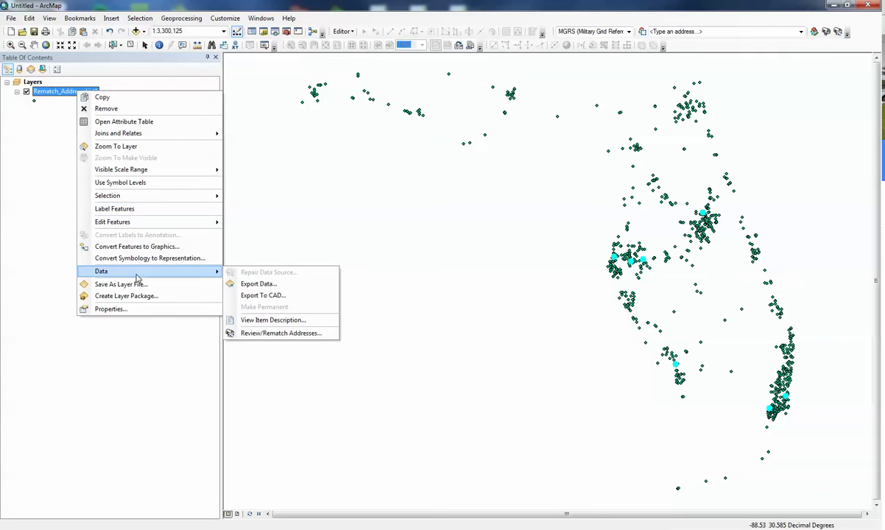
{"action": "left_click", "coordinate": [324, 334]}
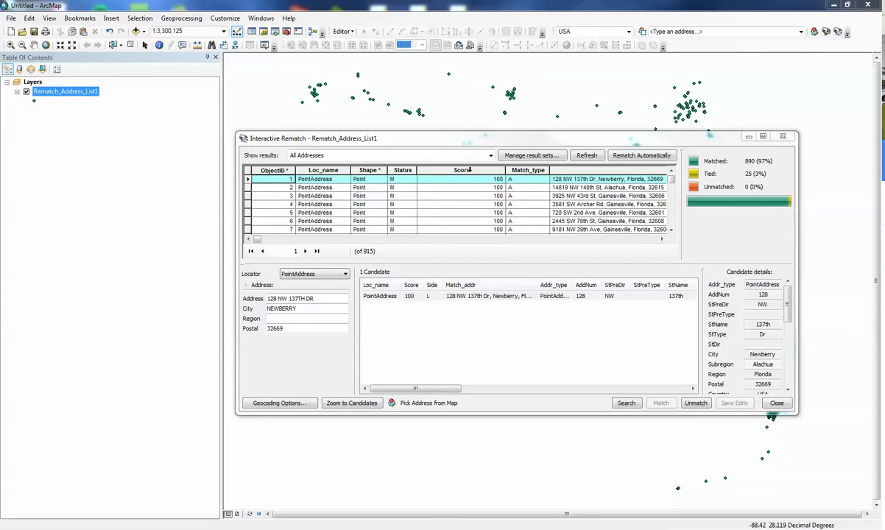
- Open the result set manager and start defining a new result set
{"action": "left_click_drag", "start_coordinate": [671, 176], "coordinate": [673, 184]}
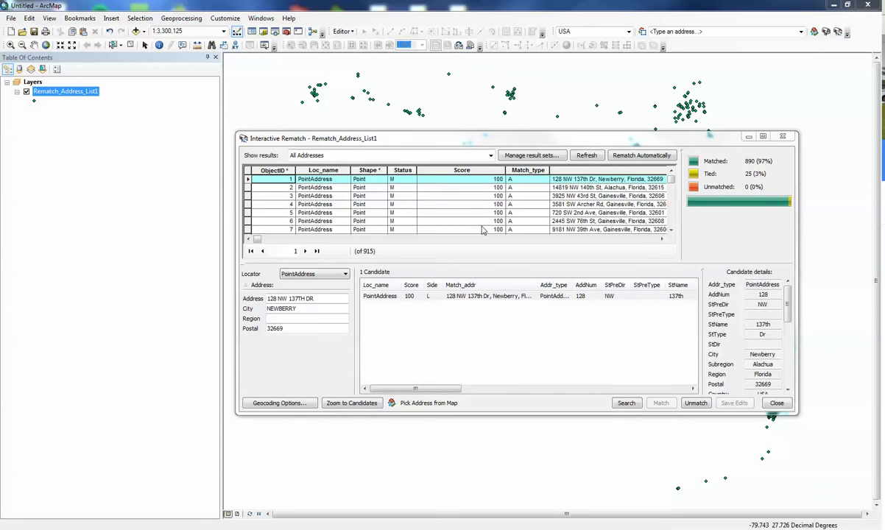
{"action": "left_click", "coordinate": [490, 155]}
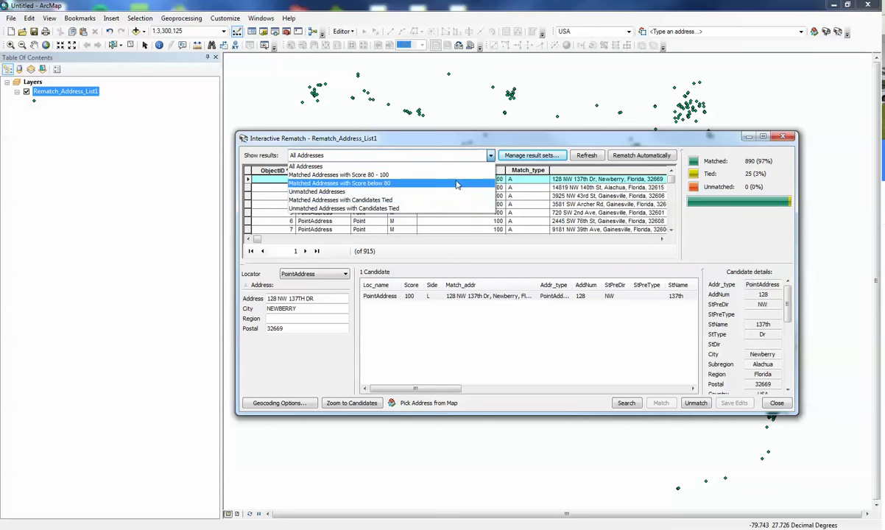
{"action": "left_click", "coordinate": [529, 157]}
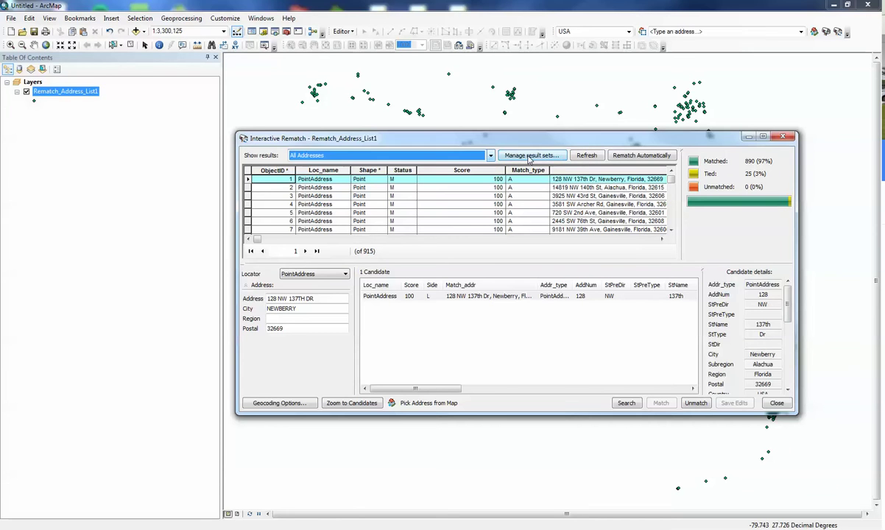
{"action": "left_click", "coordinate": [528, 157]}
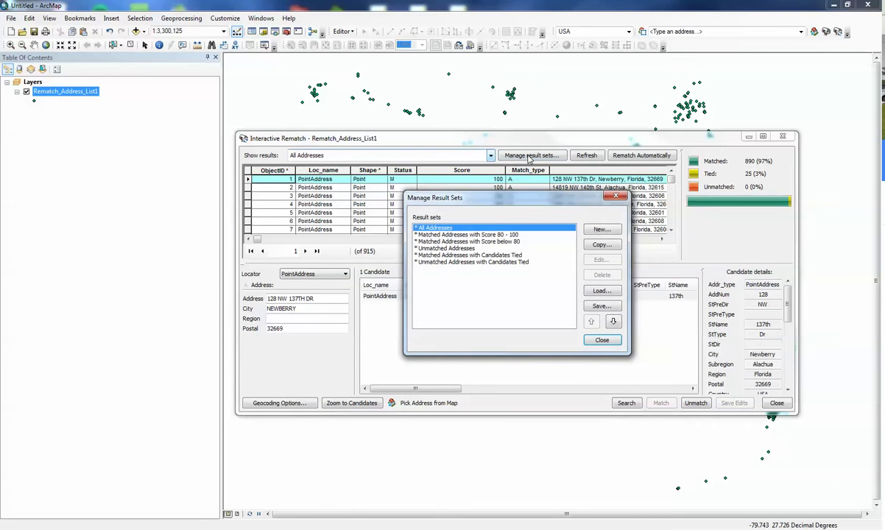
{"action": "left_click", "coordinate": [603, 229]}
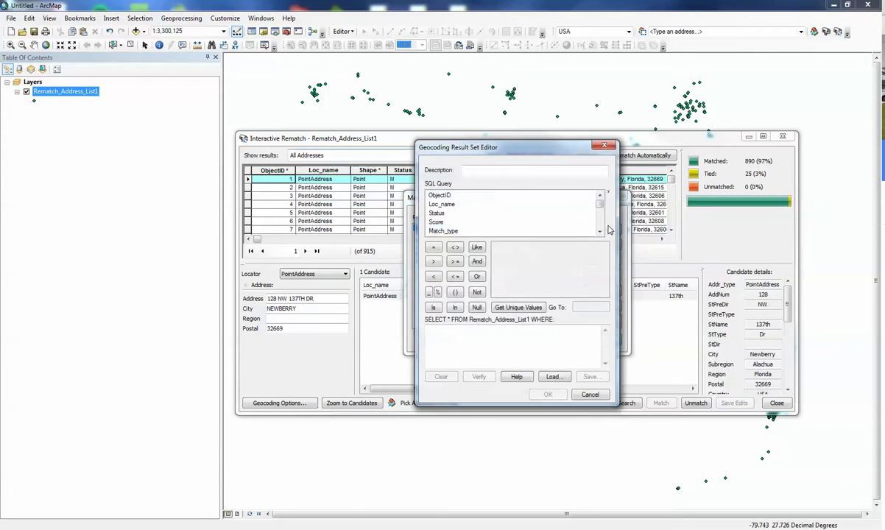
- Save a Loc_name = 'Postal' result set described as Postal Matches
{"action": "left_click", "coordinate": [443, 205]}
{"action": "double_click", "coordinate": [443, 205]}
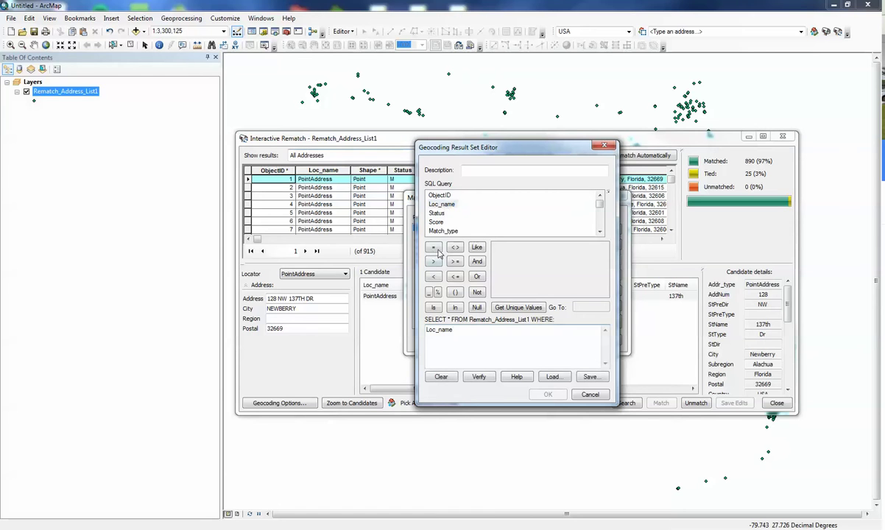
{"action": "left_click", "coordinate": [433, 247]}
{"action": "left_click", "coordinate": [517, 308]}
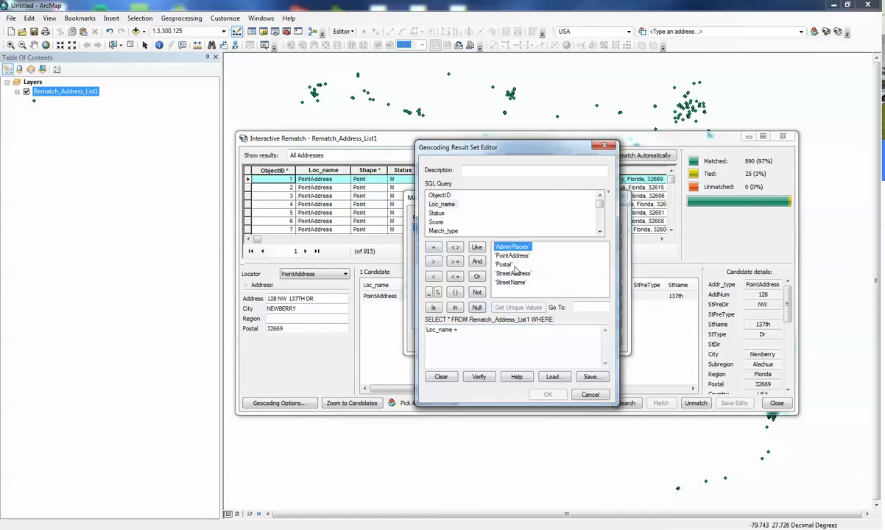
{"action": "double_click", "coordinate": [504, 264]}
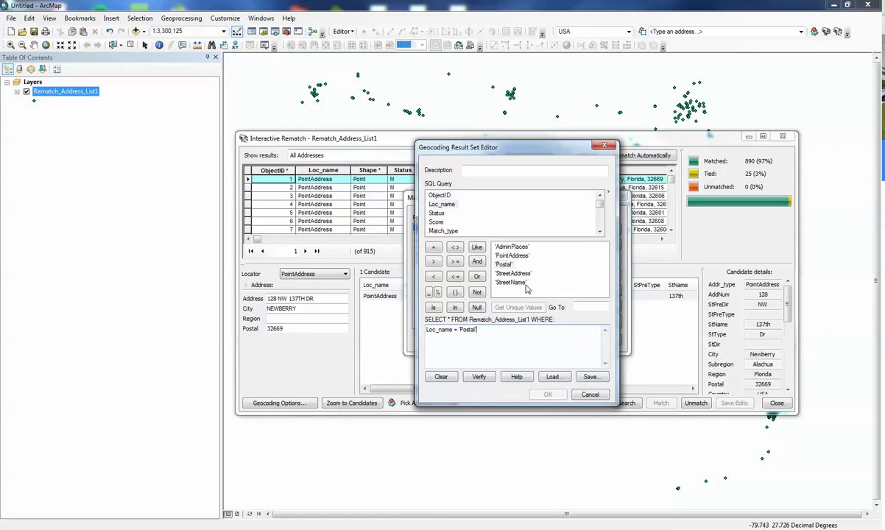
{"action": "left_click", "coordinate": [497, 170]}
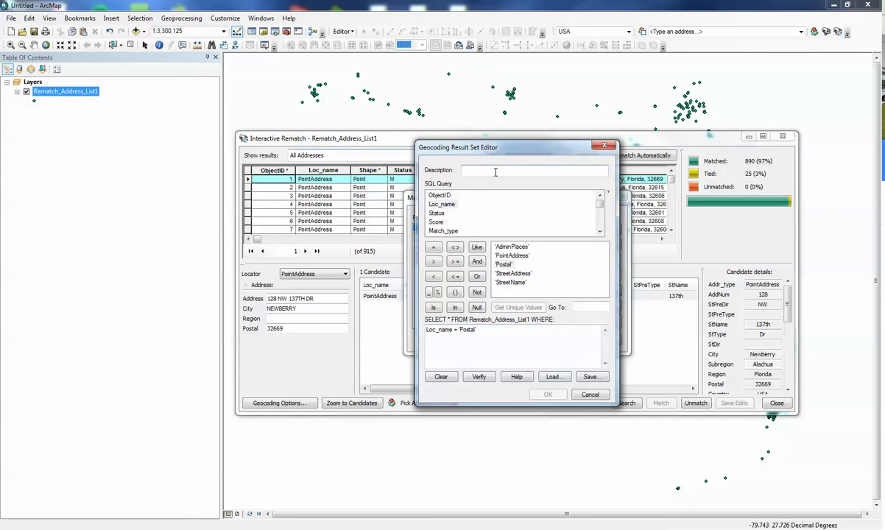
{"action": "type", "text": "Postal Matches"}
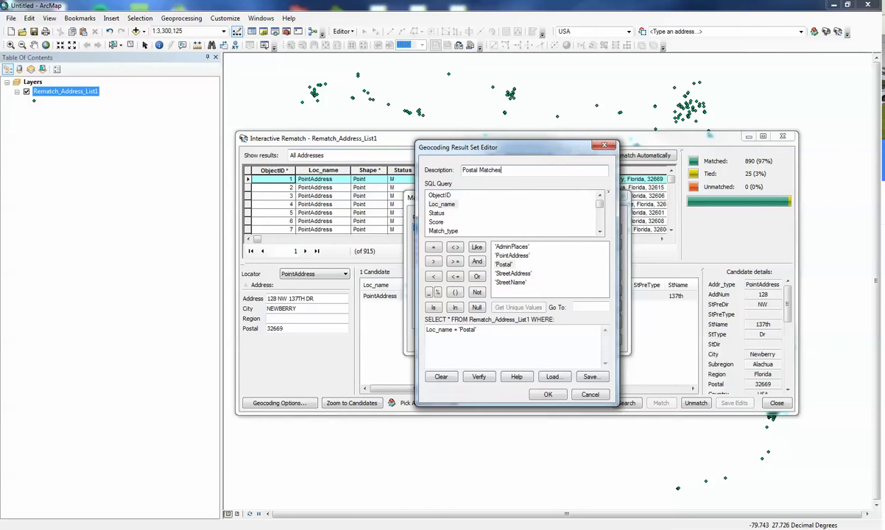
{"action": "left_click", "coordinate": [548, 394]}
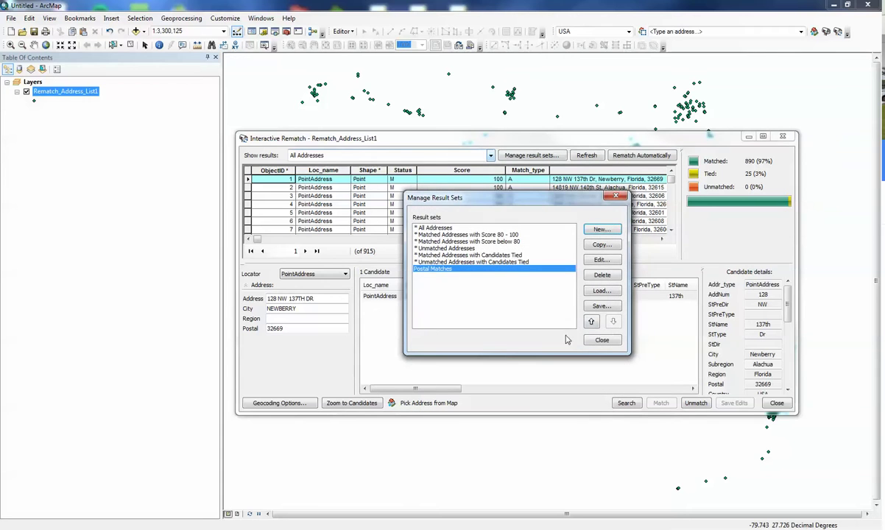
{"action": "left_click", "coordinate": [604, 340]}
{"action": "left_click", "coordinate": [490, 156]}
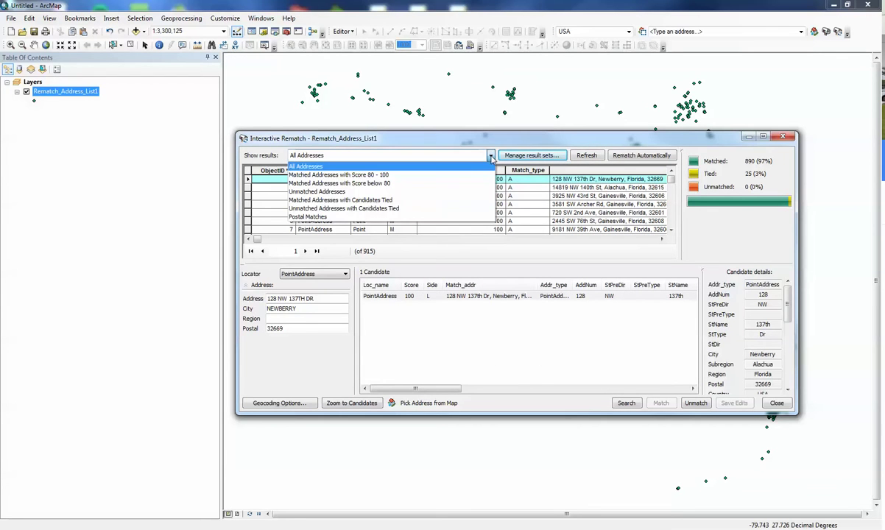
- Show the Postal Matches result set and select Clearwater record 866 at 26812 U.S. Hwy. 19N
{"action": "left_click", "coordinate": [343, 216]}
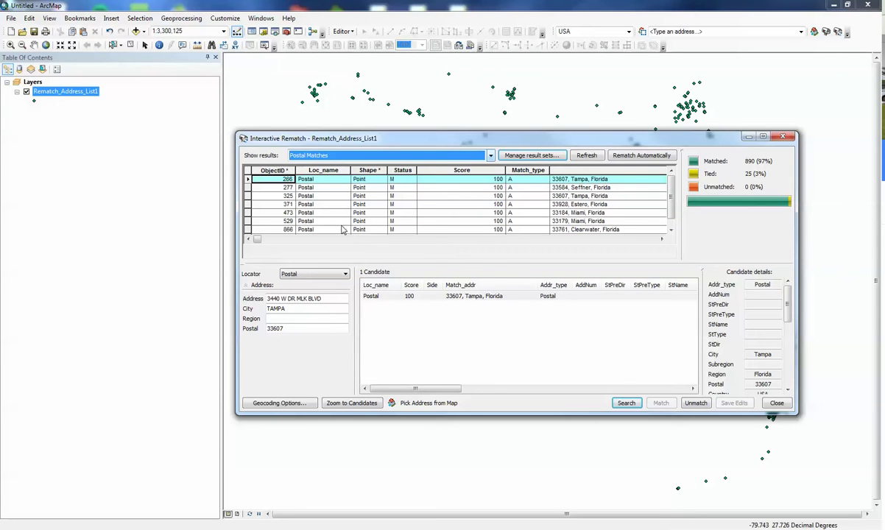
{"action": "scroll", "coordinate": [412, 213], "scroll_direction": "down", "scroll_amount": 1}
{"action": "scroll", "coordinate": [412, 213], "scroll_direction": "up", "scroll_amount": 1}
{"action": "scroll", "coordinate": [414, 196], "scroll_direction": "down", "scroll_amount": 1}
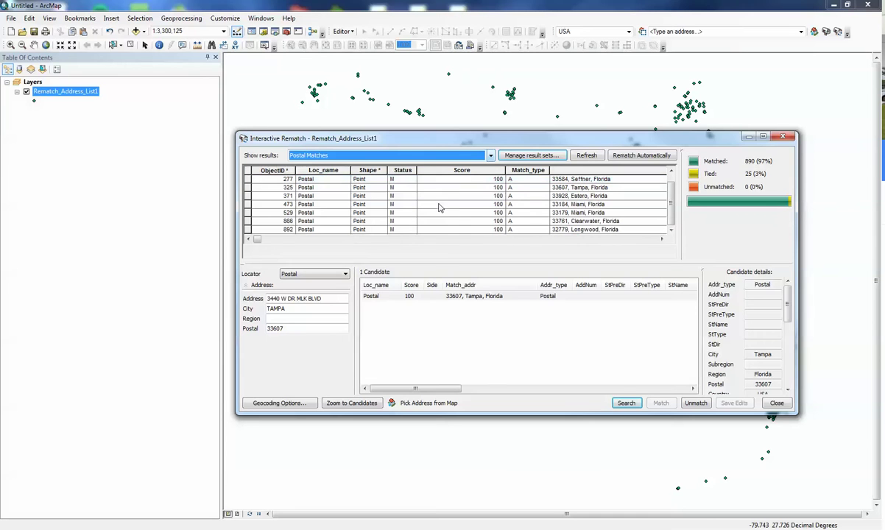
{"action": "left_click_drag", "start_coordinate": [258, 240], "coordinate": [610, 241]}
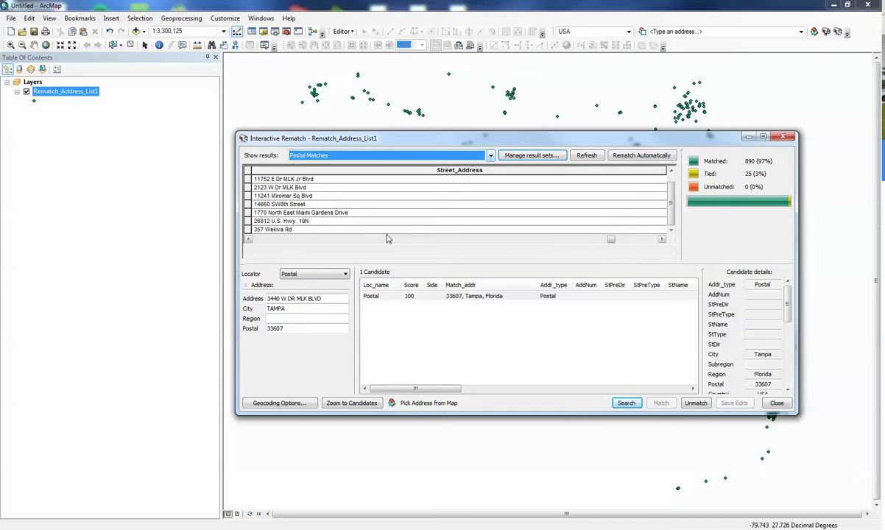
{"action": "left_click", "coordinate": [248, 221]}
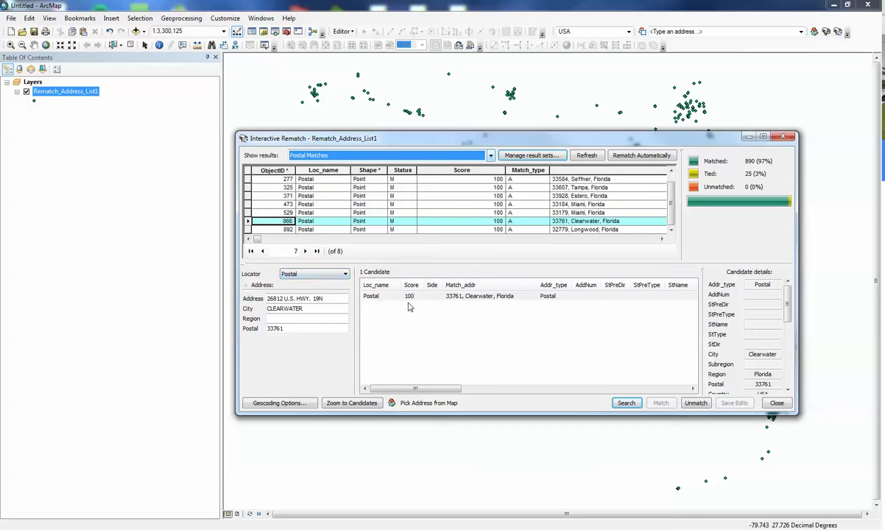
- Search all locators for record 866 with the address cleaned to 26812 US Hwy 19 N
{"action": "left_click", "coordinate": [325, 276]}
{"action": "left_click", "coordinate": [290, 284]}
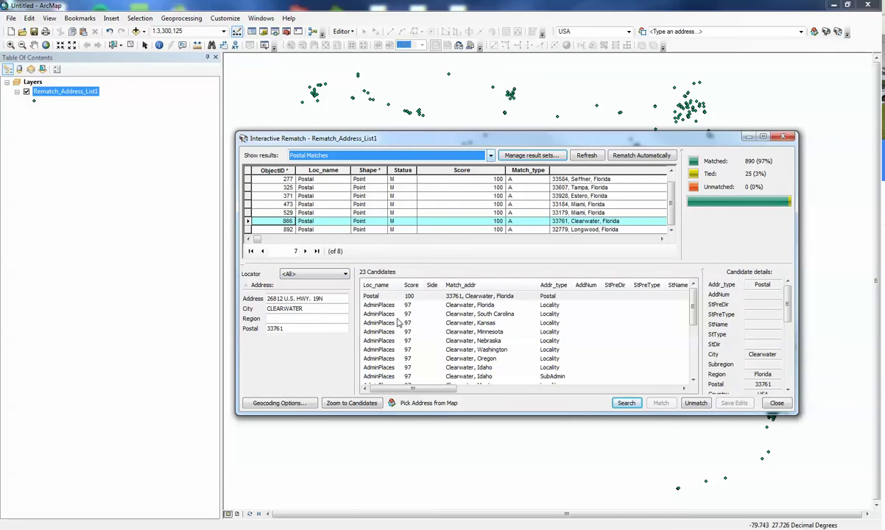
{"action": "scroll", "coordinate": [397, 324], "scroll_direction": "down", "scroll_amount": 5}
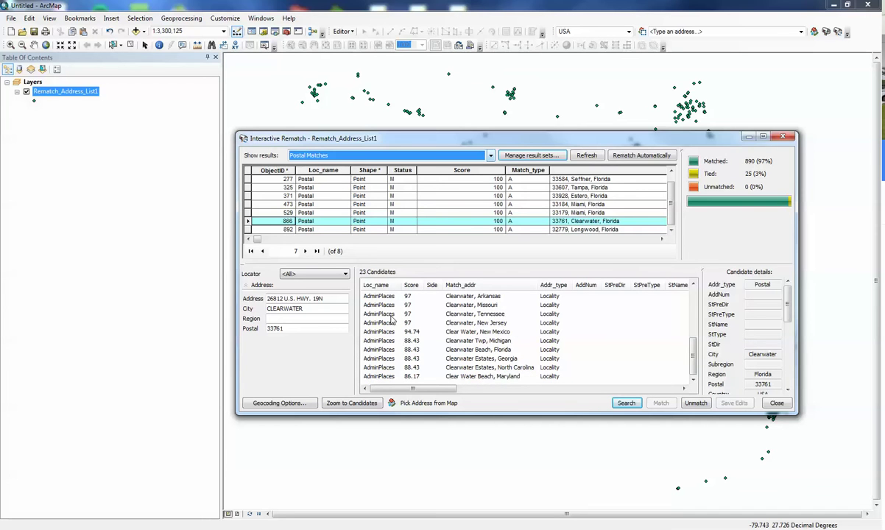
{"action": "scroll", "coordinate": [392, 318], "scroll_direction": "up", "scroll_amount": 5}
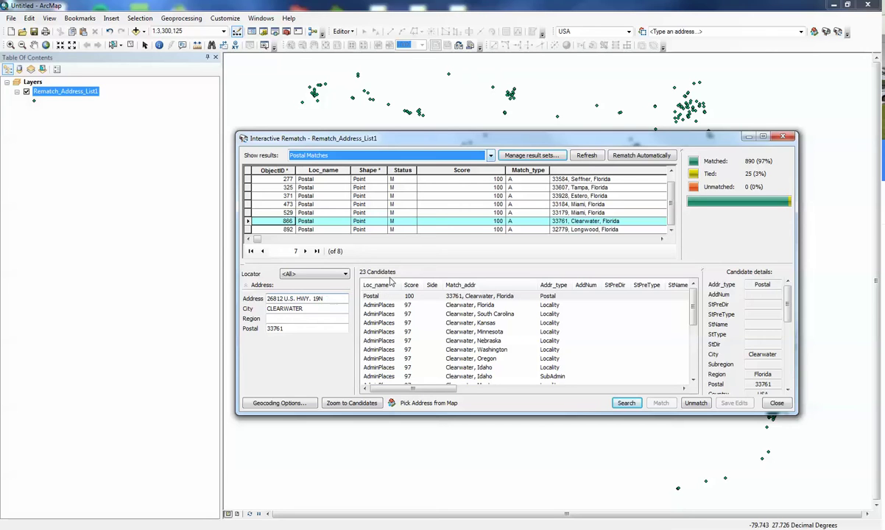
{"action": "left_click", "coordinate": [319, 298]}
{"action": "left_click", "coordinate": [626, 404]}
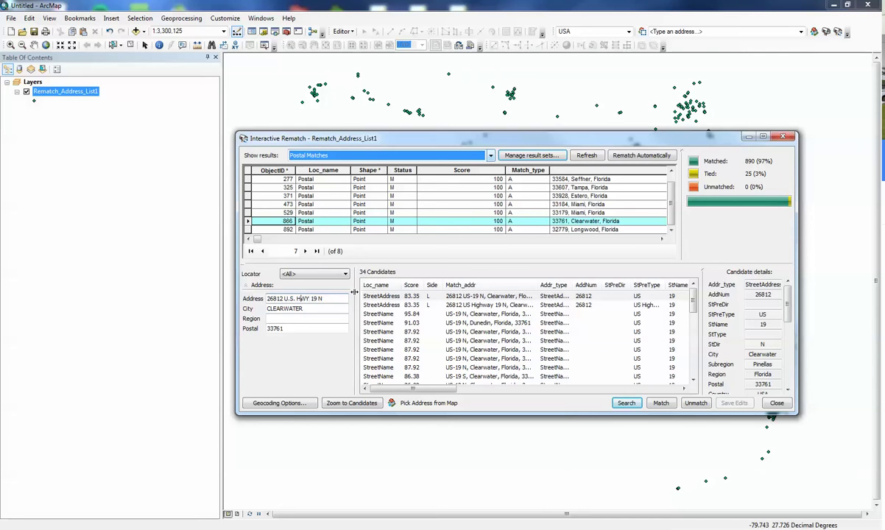
{"action": "key", "text": "BackSpace"}
{"action": "key", "text": "BackSpace"}
{"action": "left_click", "coordinate": [623, 405]}
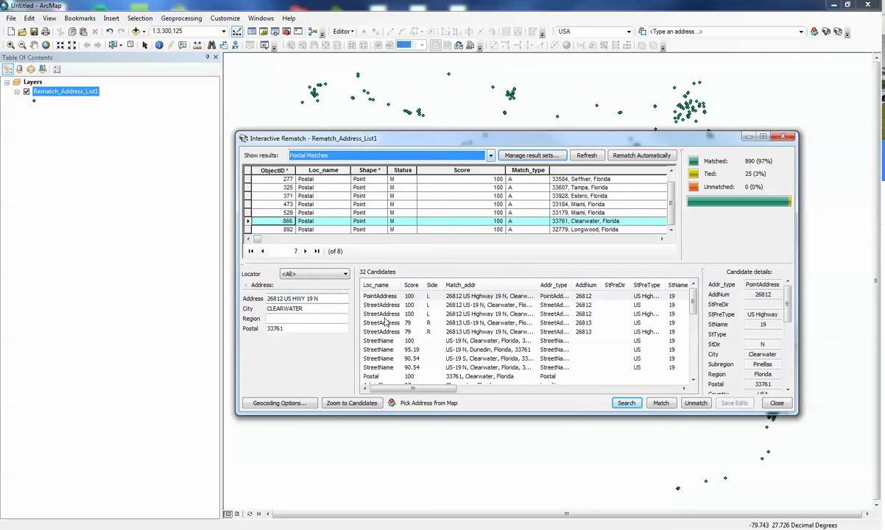
- Match record 866 to the 100-score PointAddress candidate and advance to Longwood record 892
{"action": "left_click", "coordinate": [380, 298]}
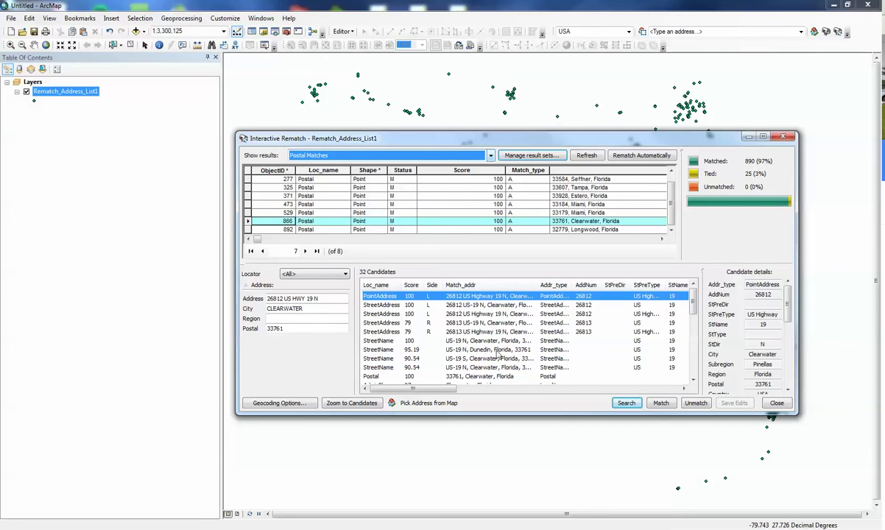
{"action": "left_click", "coordinate": [661, 403]}
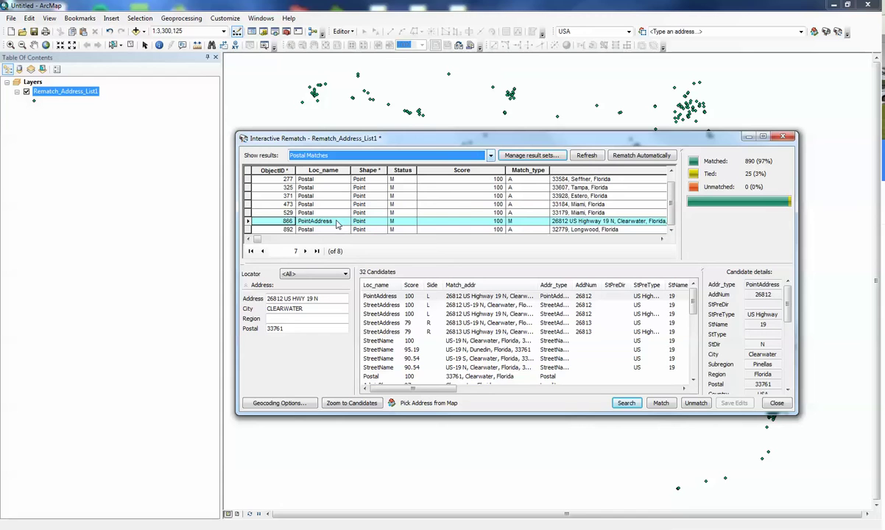
{"action": "left_click_drag", "start_coordinate": [257, 239], "coordinate": [614, 255]}
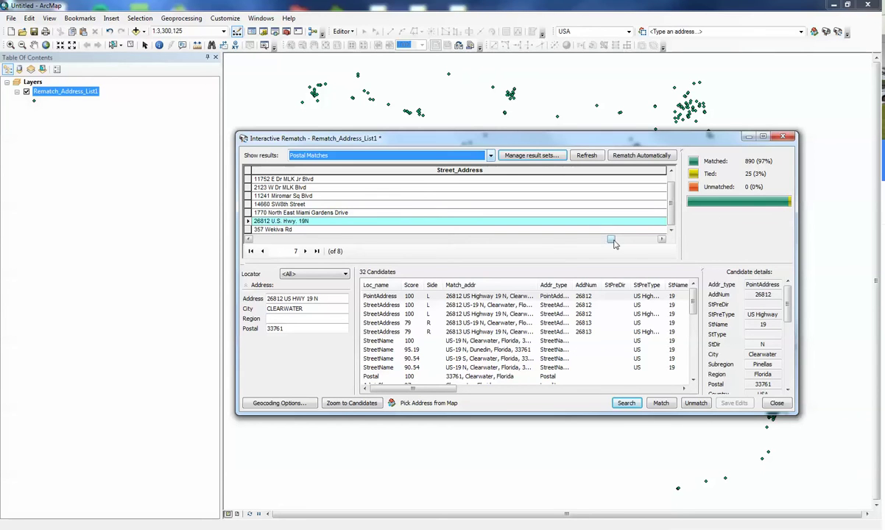
{"action": "left_click_drag", "start_coordinate": [612, 242], "coordinate": [265, 239]}
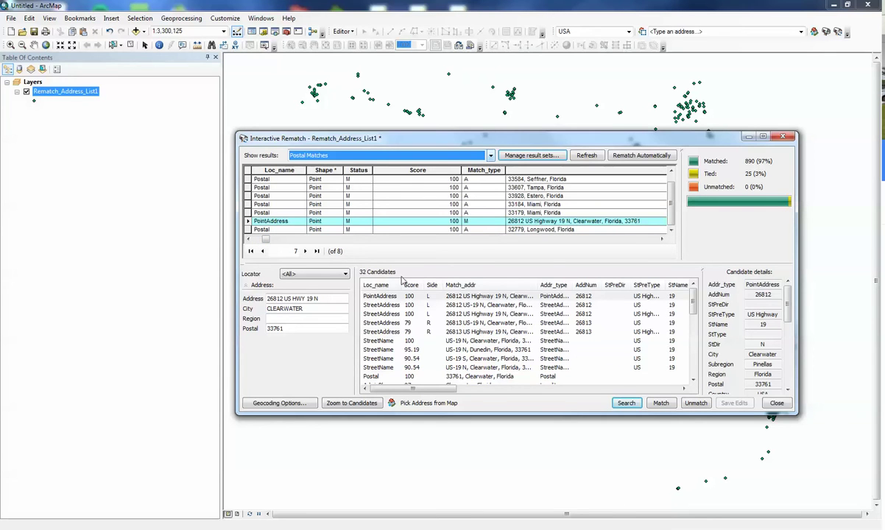
{"action": "left_click", "coordinate": [660, 402]}
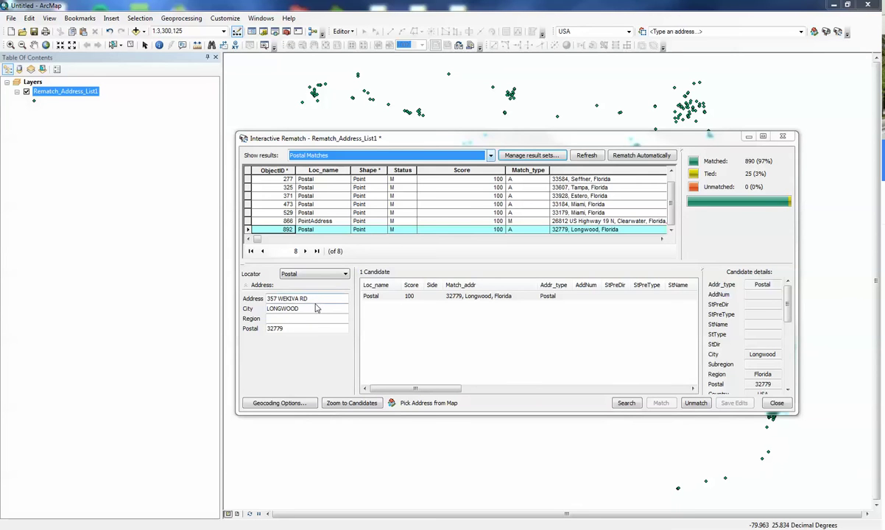
- Switch the Longwood record's locator from Postal to <All>, listing 26 candidates
{"action": "left_click", "coordinate": [343, 277]}
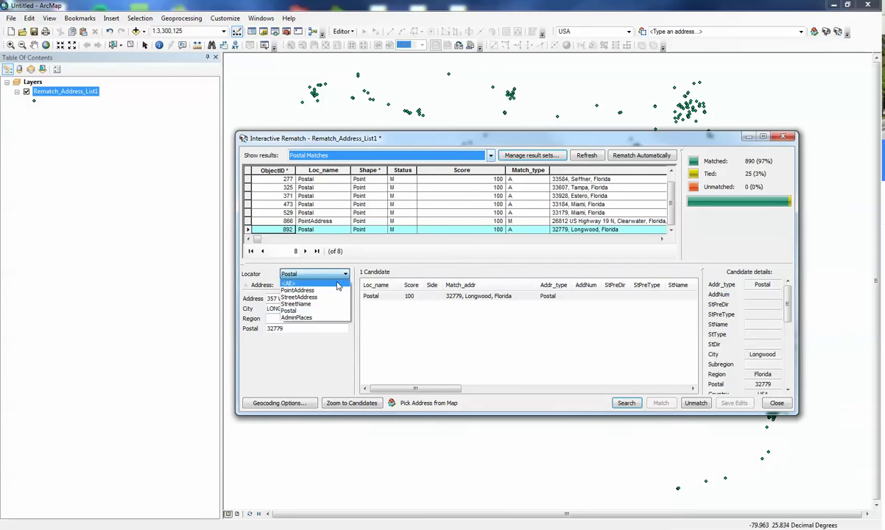
{"action": "left_click", "coordinate": [338, 287]}
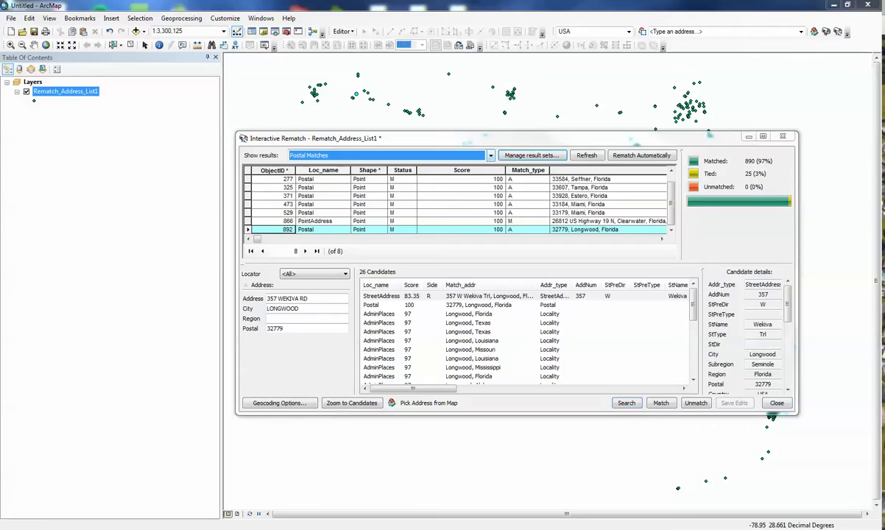
{"action": "key", "text": "alt+Tab"}
{"action": "left_click_drag", "start_coordinate": [663, 151], "coordinate": [629, 34]}
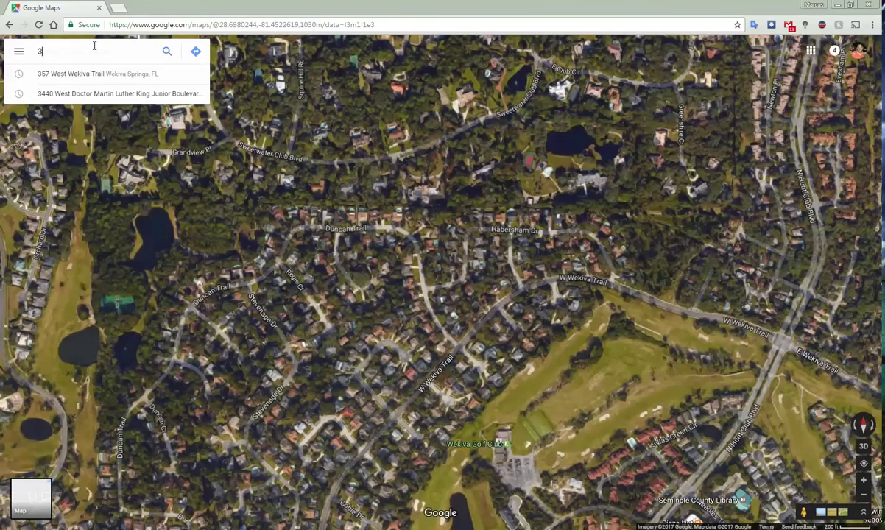
{"action": "type", "text": "357"}
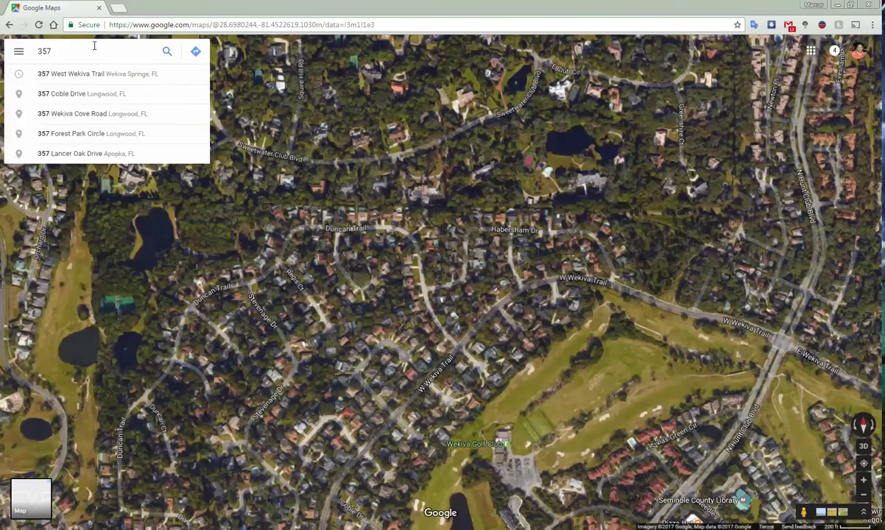
{"action": "type", "text": " west w"}
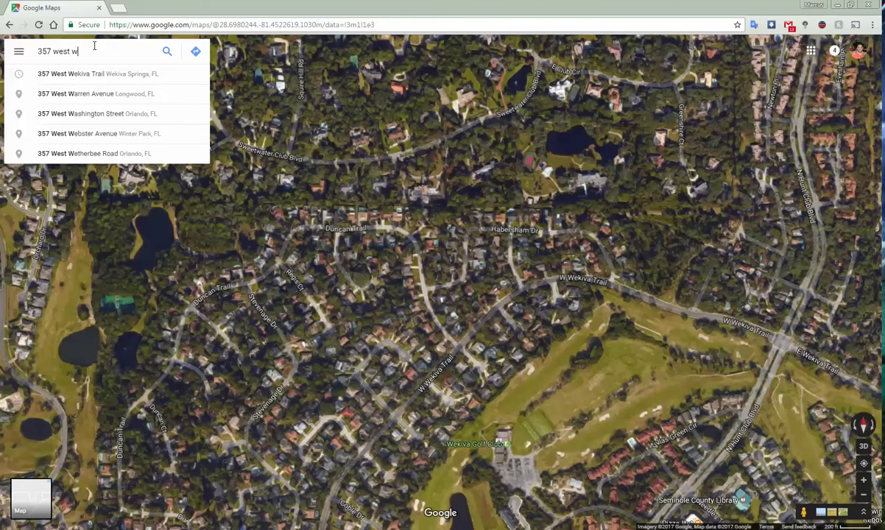
{"action": "type", "text": "ekiva trail"}
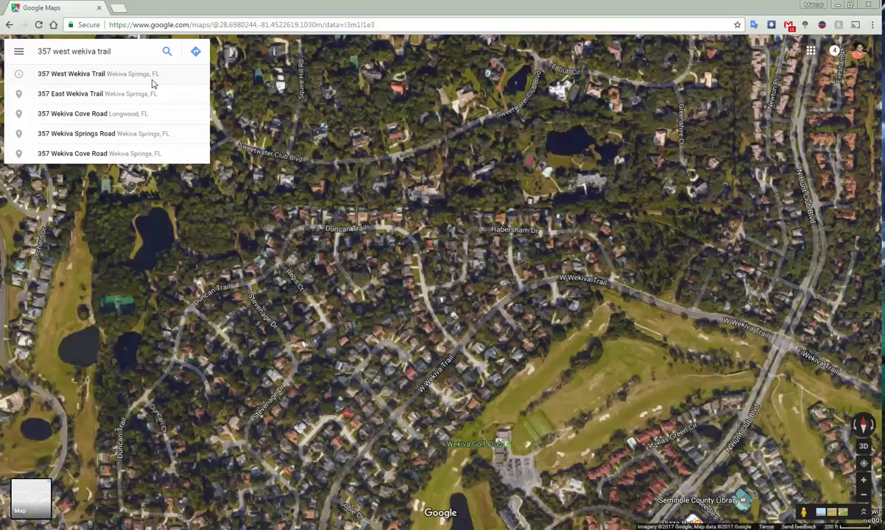
{"action": "left_click", "coordinate": [152, 80]}
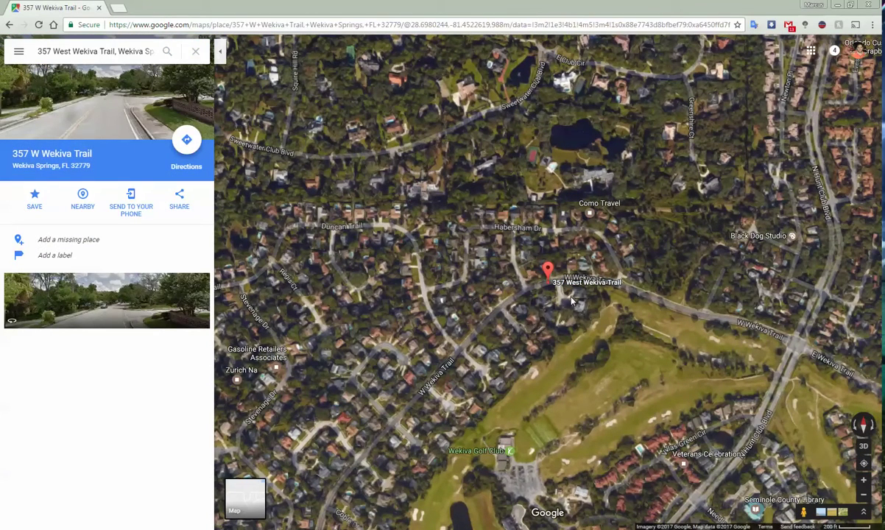
{"action": "left_click", "coordinate": [837, 9]}
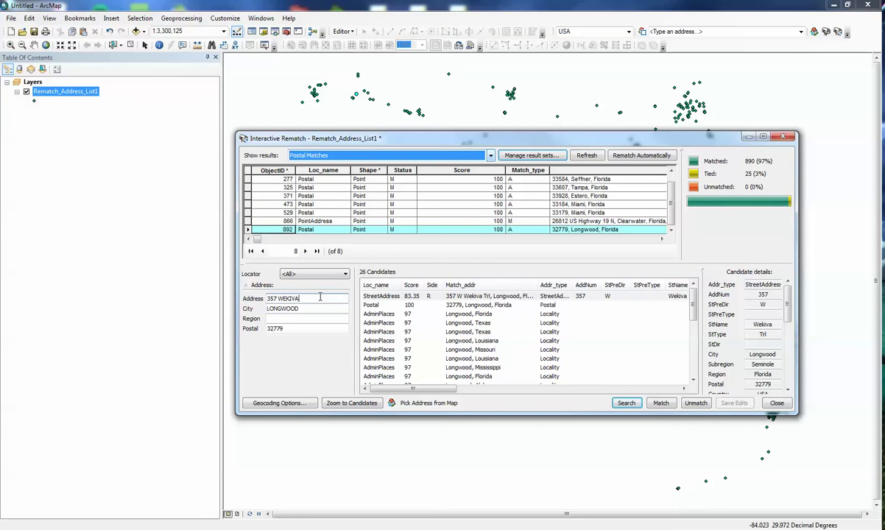
{"action": "type", "text": "west"}
{"action": "double_click", "coordinate": [316, 309]}
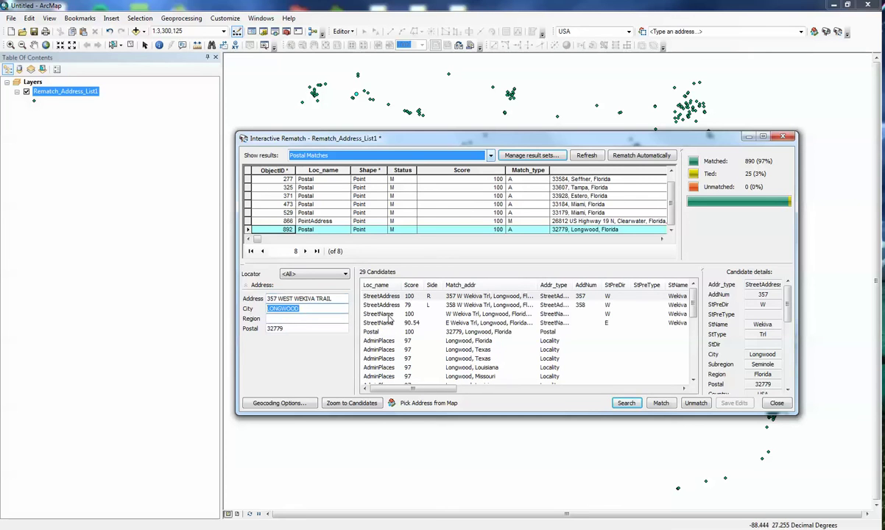
{"action": "type", "text": "wekiva springs"}
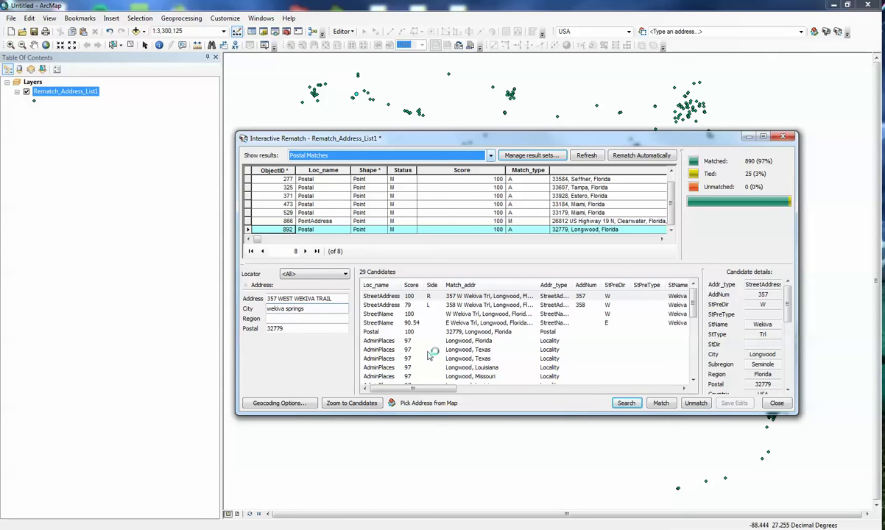
{"action": "left_click", "coordinate": [626, 403]}
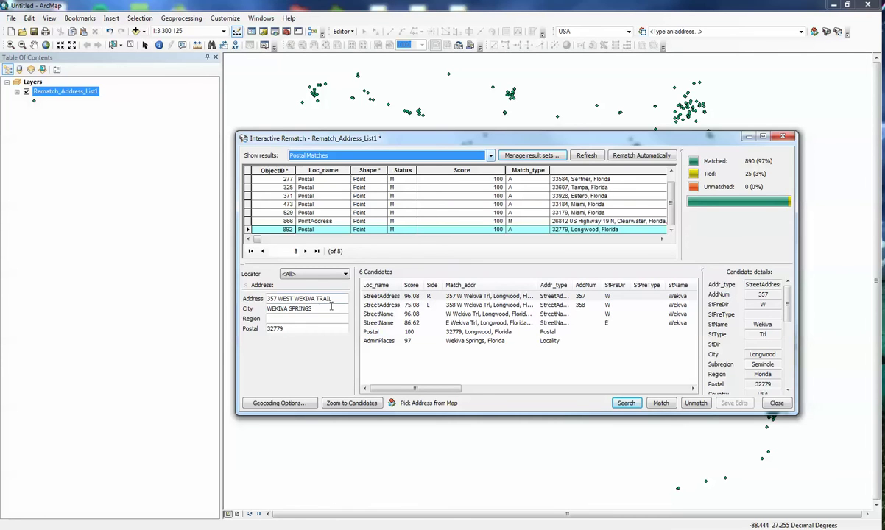
{"action": "left_click", "coordinate": [276, 529]}
{"action": "key", "text": "alt+Tab"}
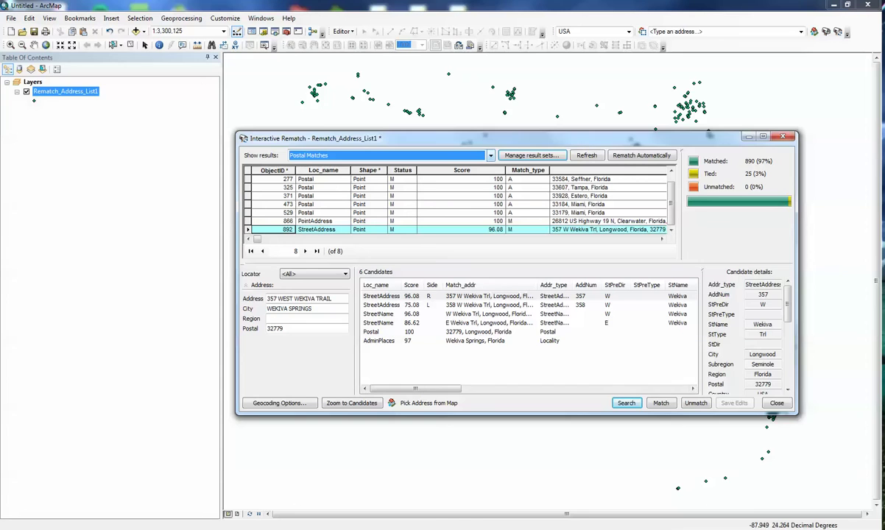
{"action": "left_click", "coordinate": [770, 418]}
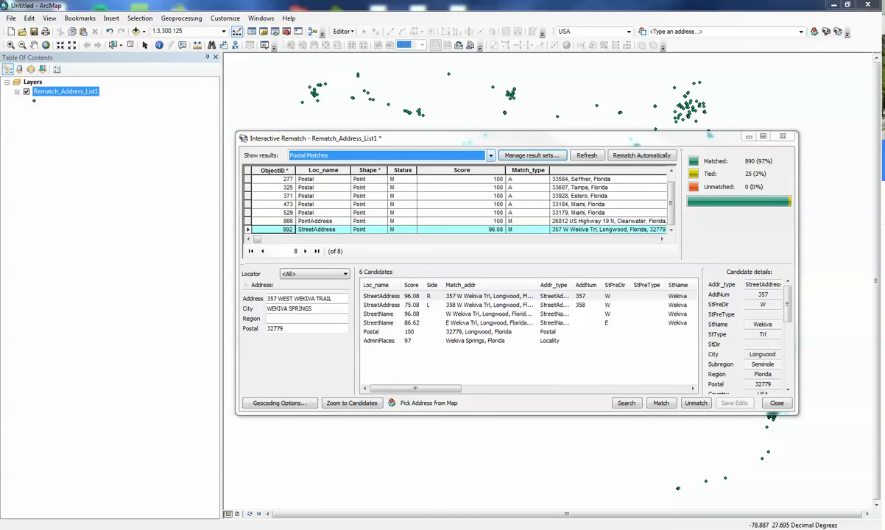
- Zoom and pan the Google Maps satellite view around the 357 West Wekiva Trail pin
{"action": "left_click_drag", "start_coordinate": [884, 148], "coordinate": [548, 1]}
{"action": "scroll", "coordinate": [401, 291], "scroll_direction": "up", "scroll_amount": 2}
{"action": "left_click_drag", "start_coordinate": [455, 321], "coordinate": [470, 331]}
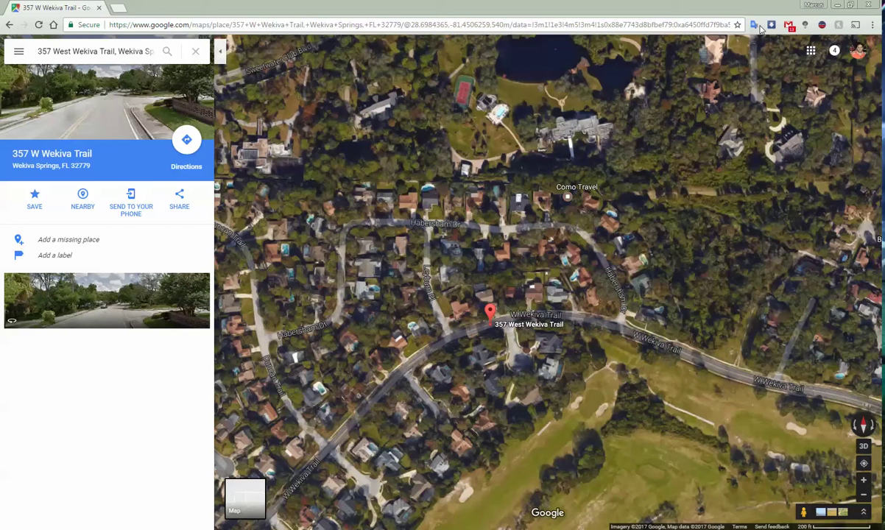
{"action": "left_click", "coordinate": [838, 6]}
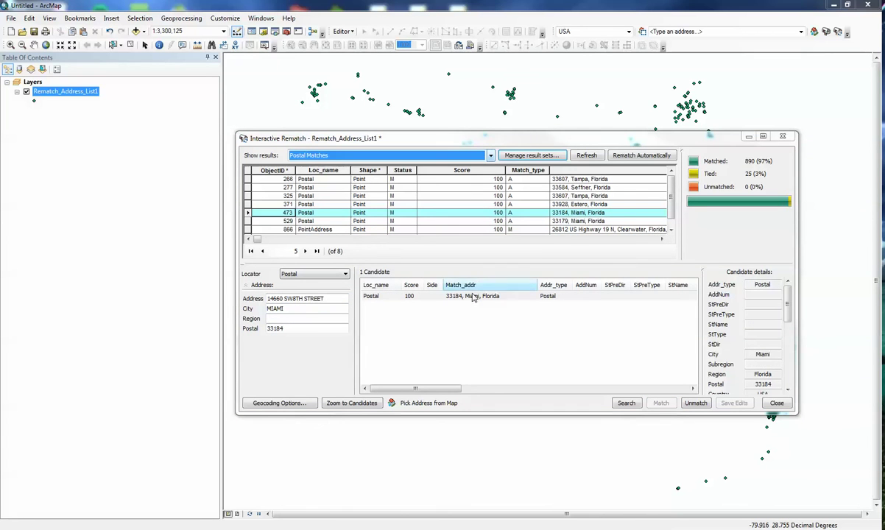
- Search all locators and rematch Miami record 473 to PointAddress 14660 SW 8th St, 33184
{"action": "left_click", "coordinate": [321, 277]}
{"action": "left_click", "coordinate": [321, 285]}
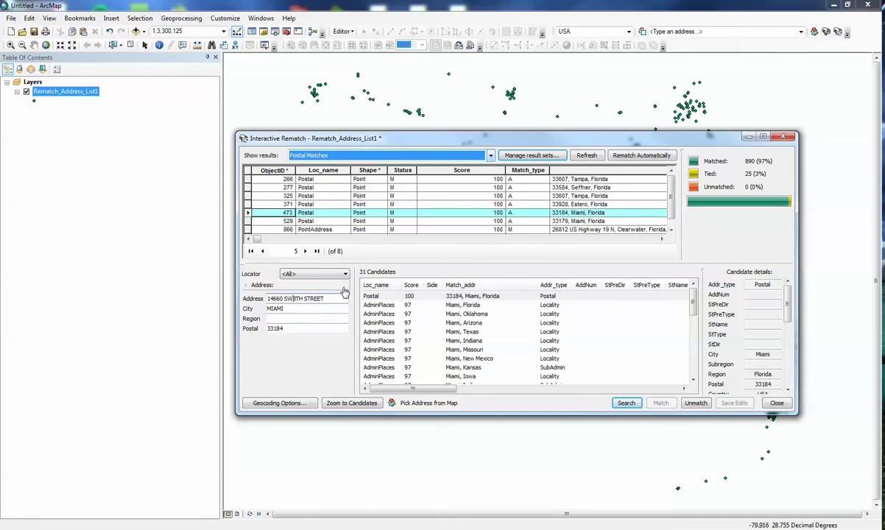
{"action": "left_click", "coordinate": [624, 404]}
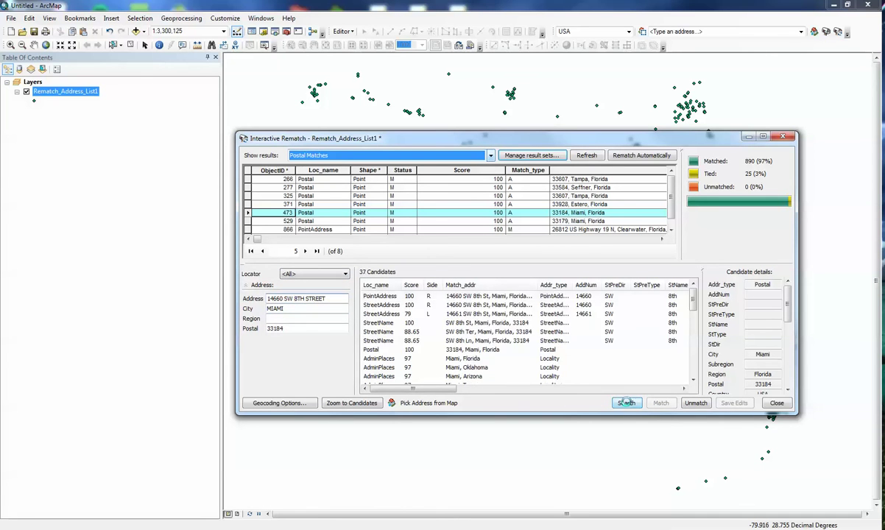
{"action": "left_click", "coordinate": [383, 296]}
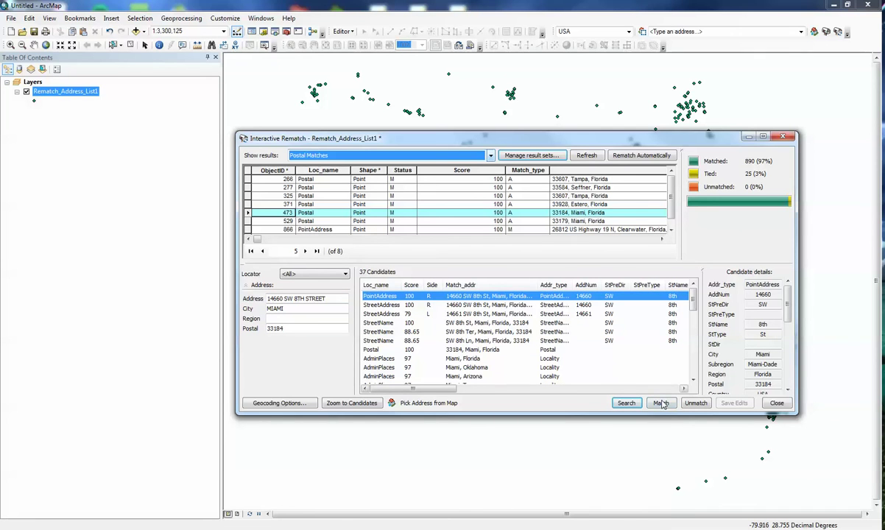
{"action": "left_click", "coordinate": [660, 403]}
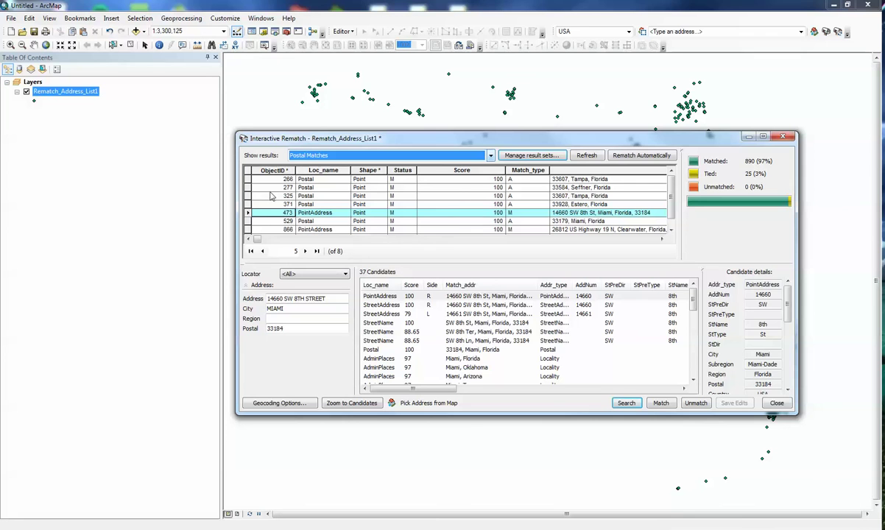
{"action": "left_click", "coordinate": [247, 196]}
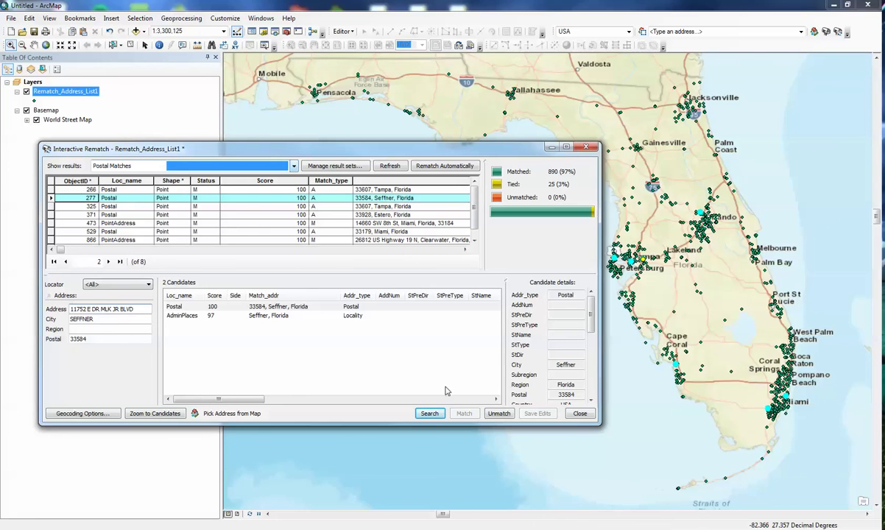
- Drop the extra 'DR' and match Seffner record 277 to the 100-score 11752 E MLK JR BLVD candidate
{"action": "key", "text": "BackSpace"}
{"action": "key", "text": "BackSpace"}
{"action": "key", "text": "BackSpace"}
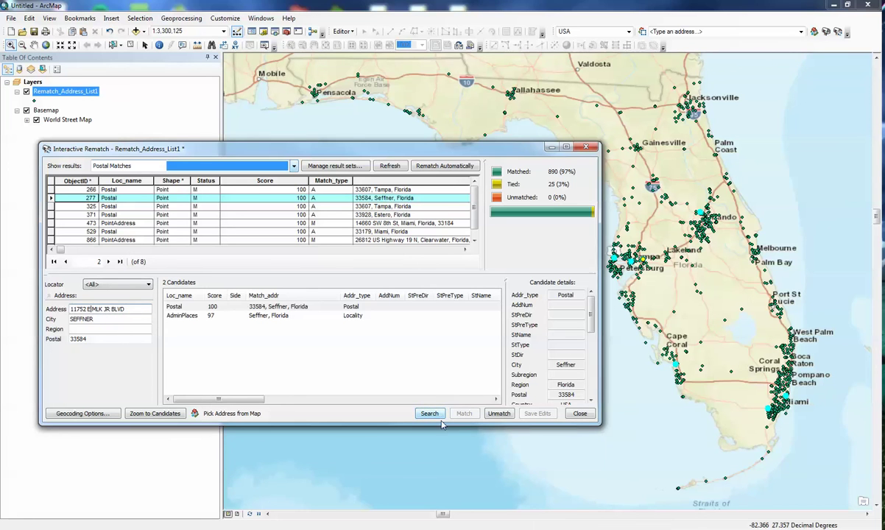
{"action": "left_click", "coordinate": [429, 413]}
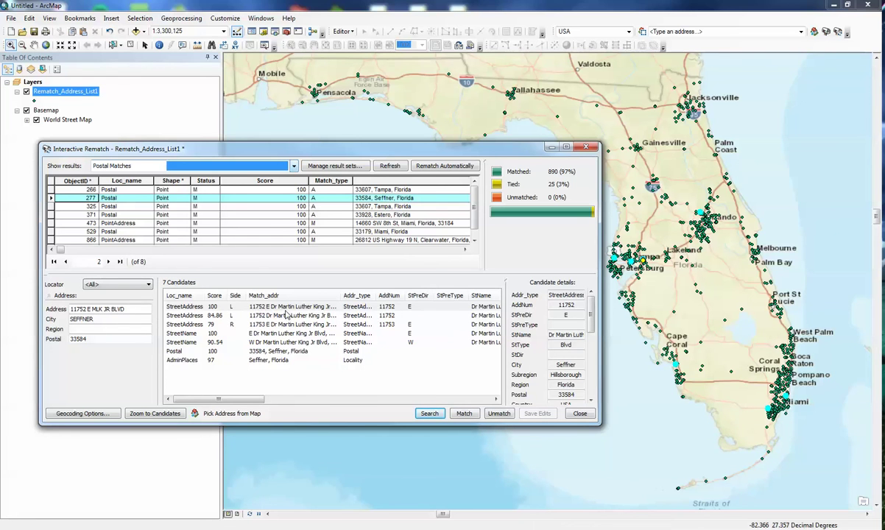
{"action": "left_click", "coordinate": [193, 306]}
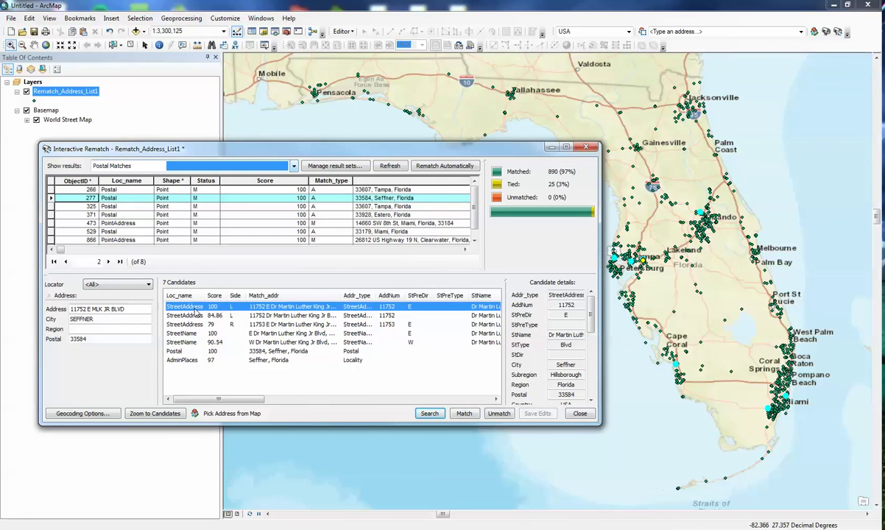
{"action": "left_click", "coordinate": [464, 414]}
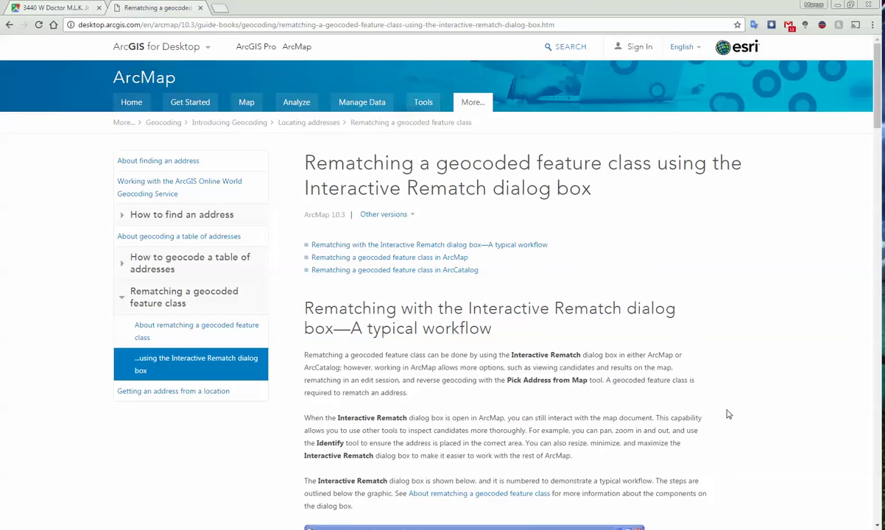